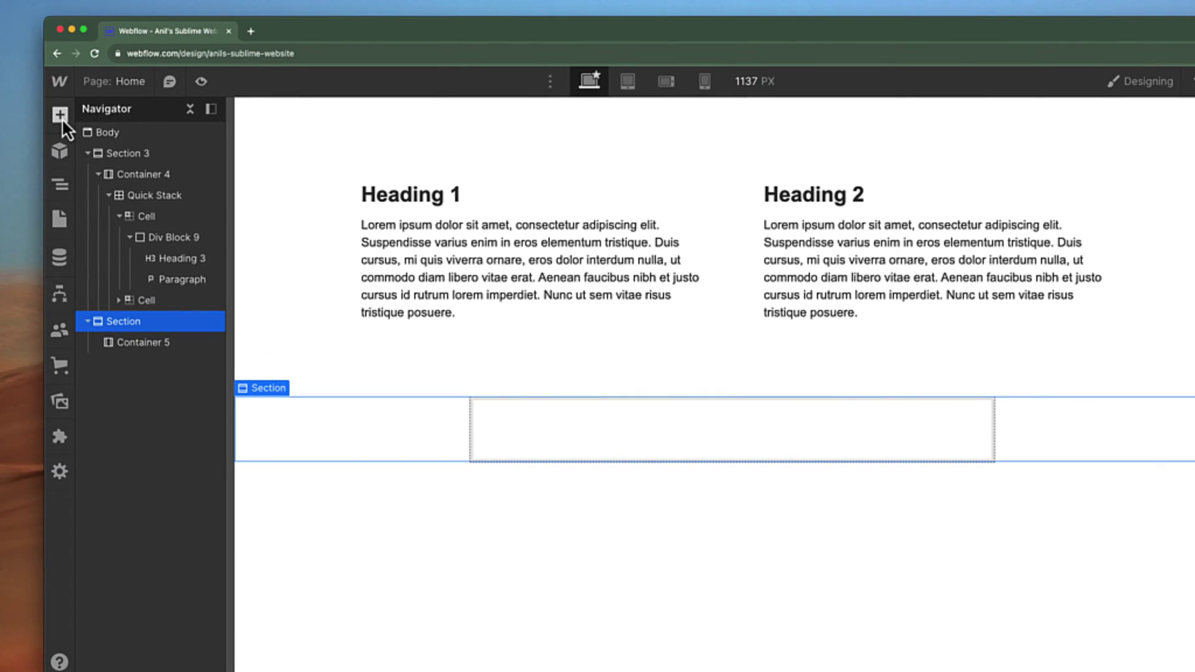
# Step: Drag a Video element from the Media section of the Add panel into Container 5
pyautogui.click(49, 122)
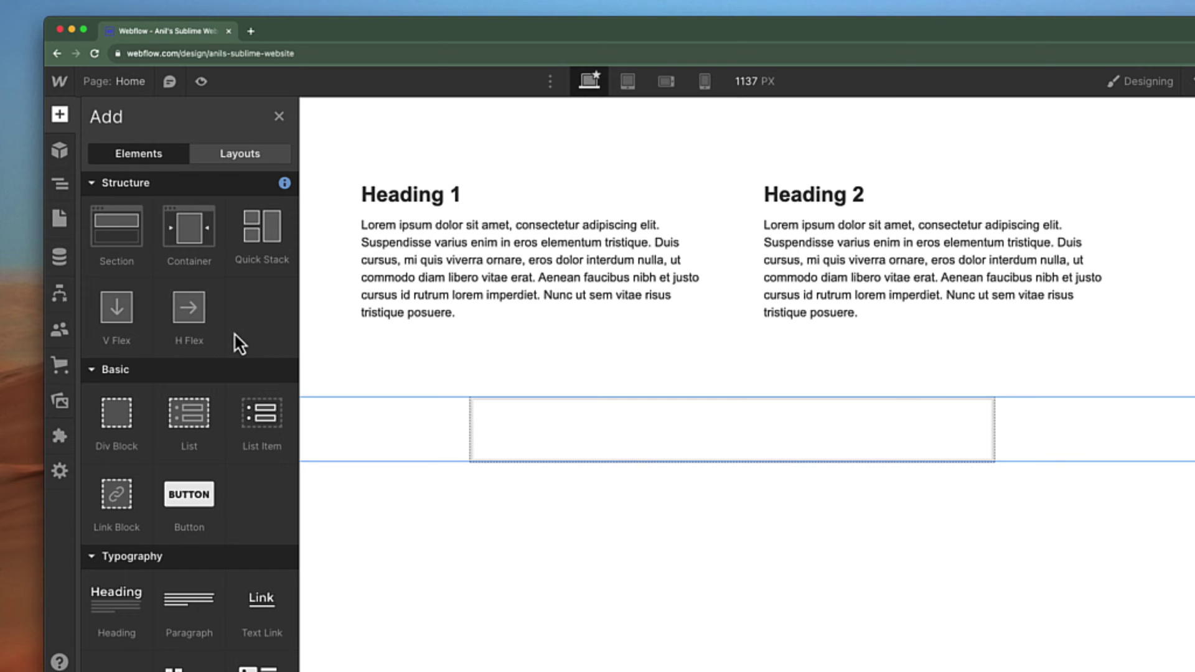
pyautogui.scroll(-4, 235, 342)
pyautogui.scroll(-4, 234, 342)
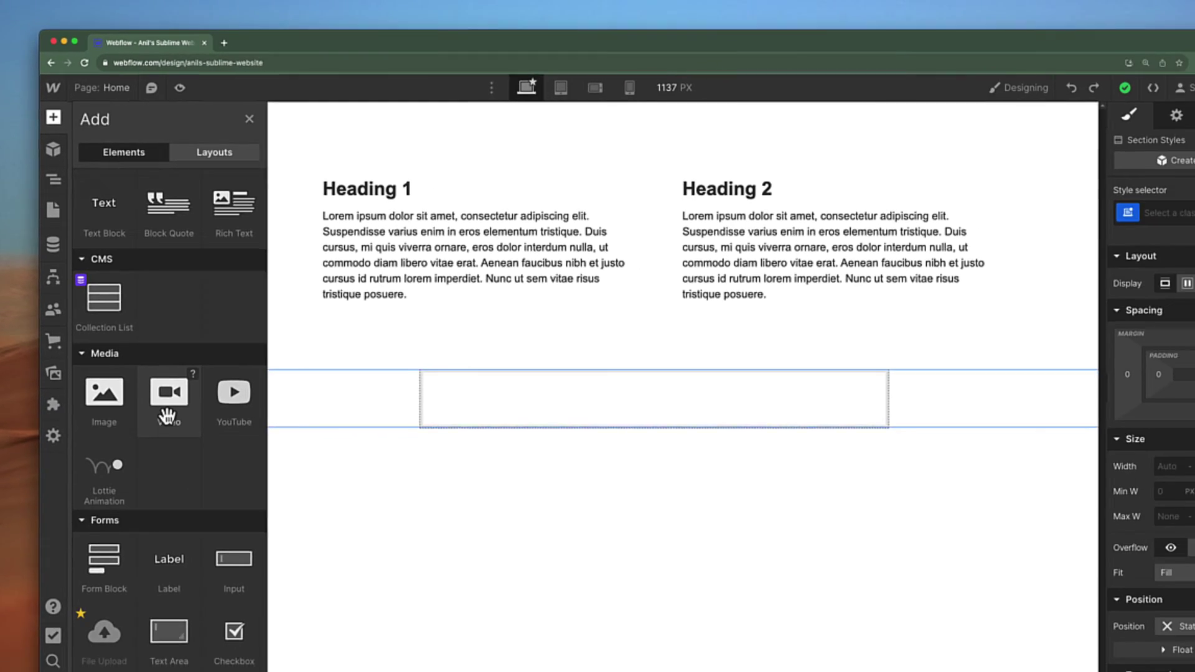
pyautogui.moveTo(185, 448); pyautogui.dragTo(614, 422)
# Step: Paste the 'Introduction to Box Model in websites' YouTube link into the video's URL field and close settings
pyautogui.moveTo(491, 366); pyautogui.dragTo(488, 364)
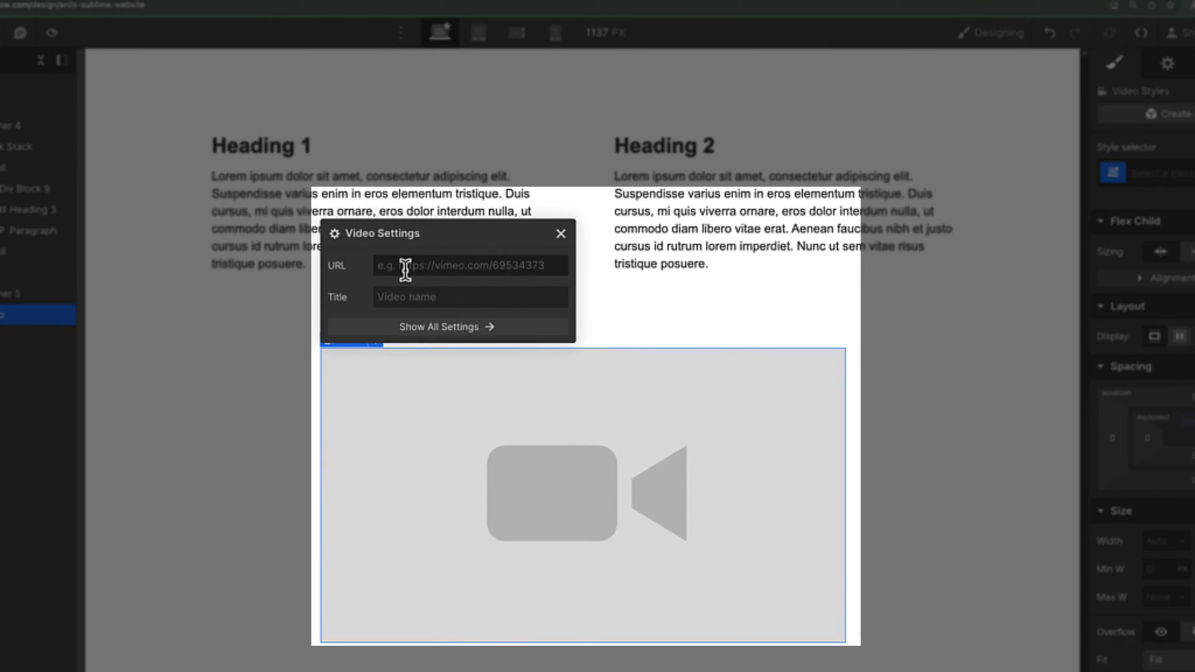
pyautogui.click(405, 270)
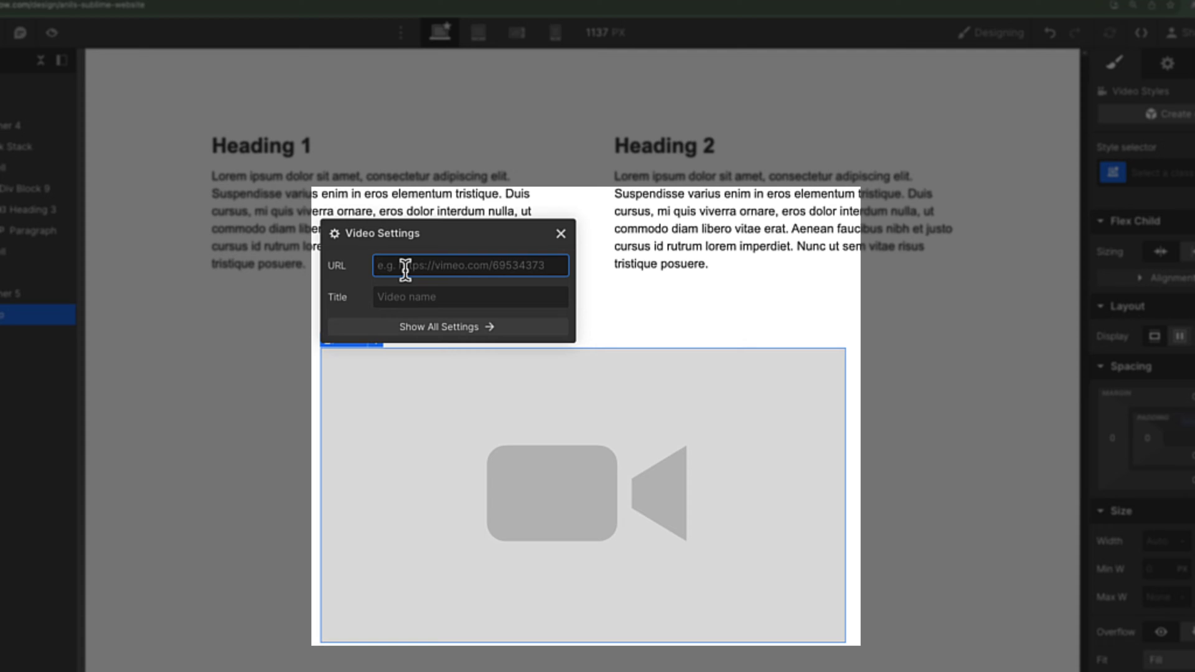
pyautogui.click(415, 292)
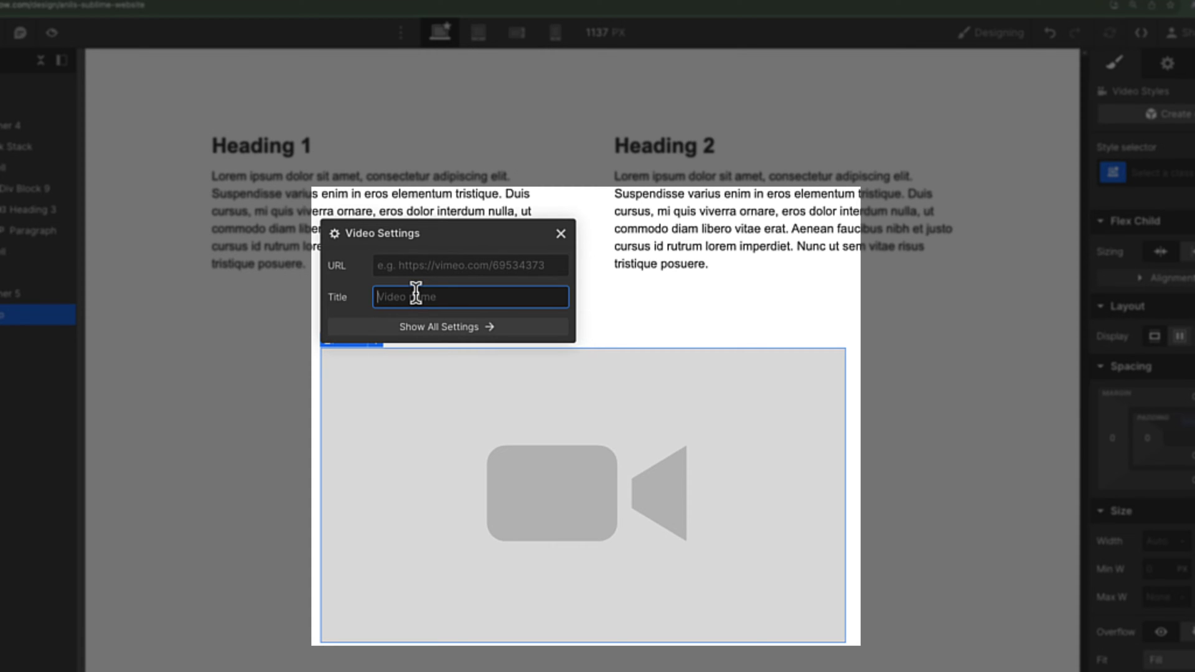
pyautogui.hotkey('shift', 'Tab')
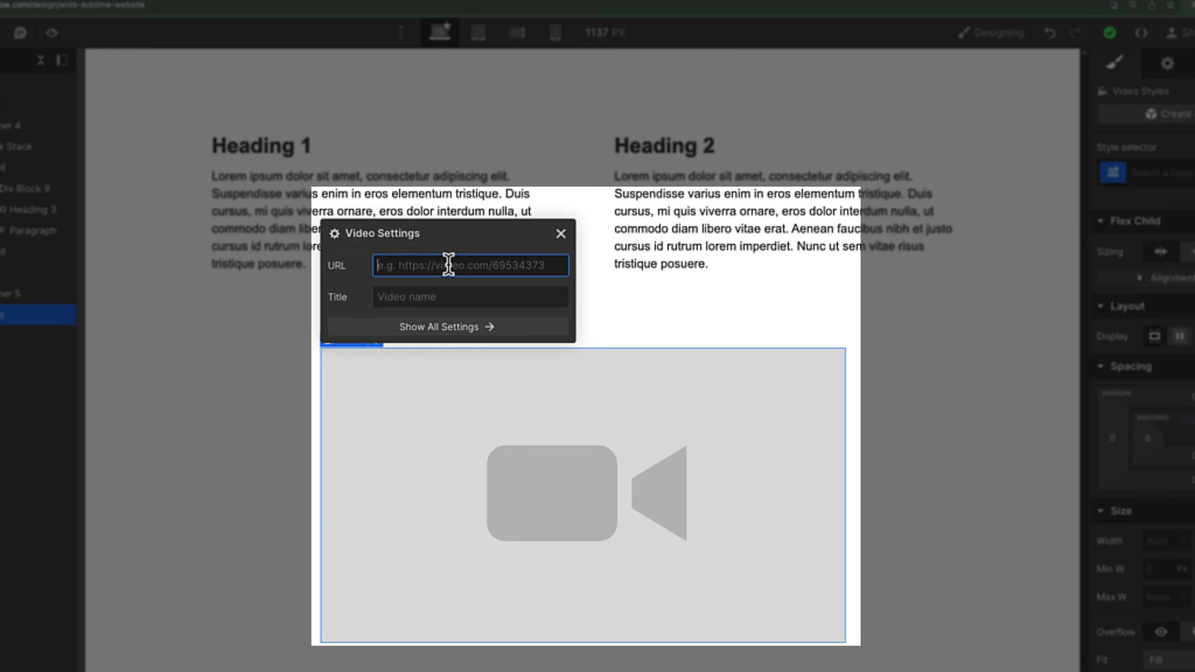
pyautogui.write('https://youtu.be/YxaoU_2xCZ4')
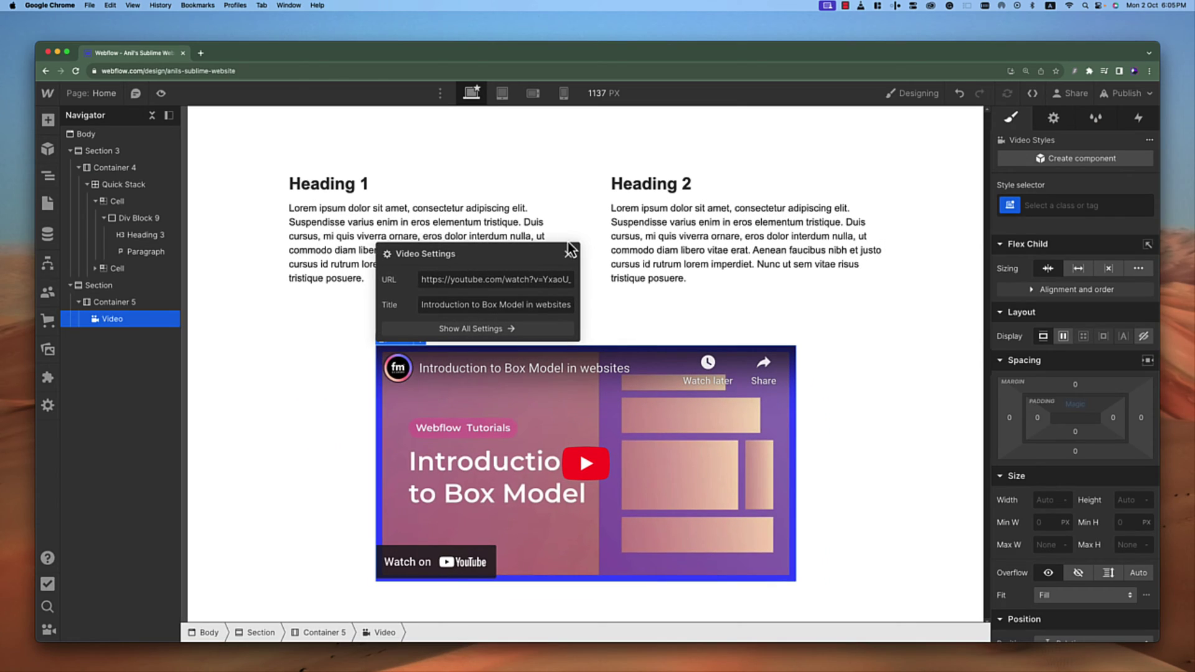
pyautogui.click(567, 251)
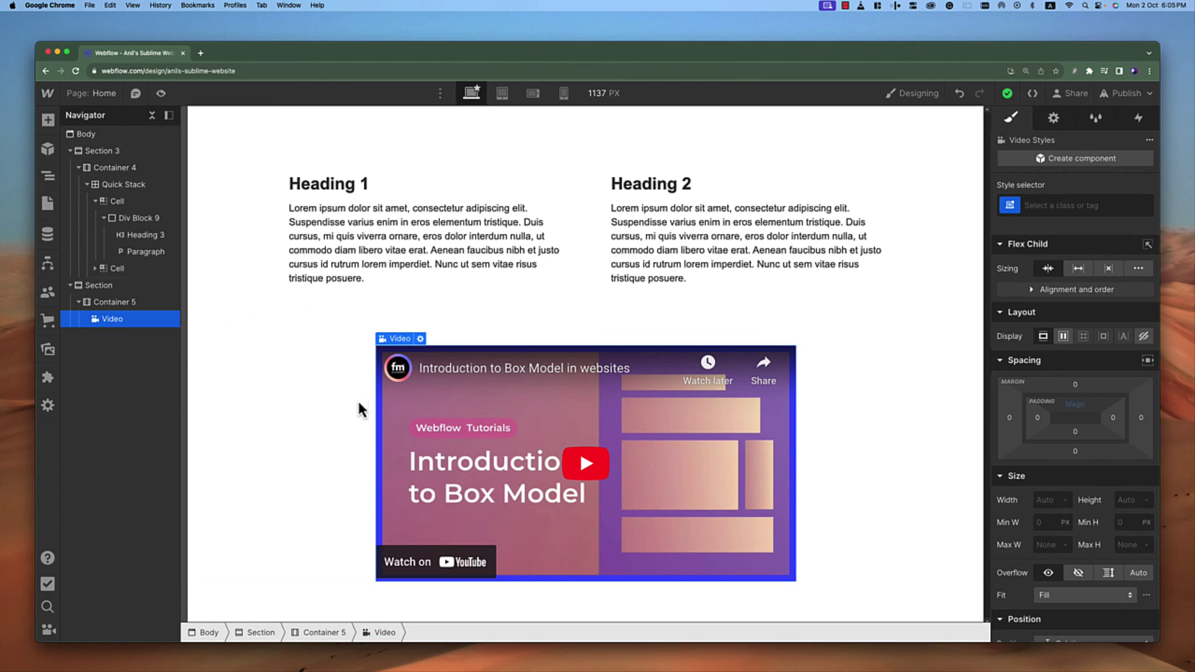
# Step: Preview the page, play the embedded video and pause it at 0:05, then exit preview
pyautogui.press('super+shift+p')
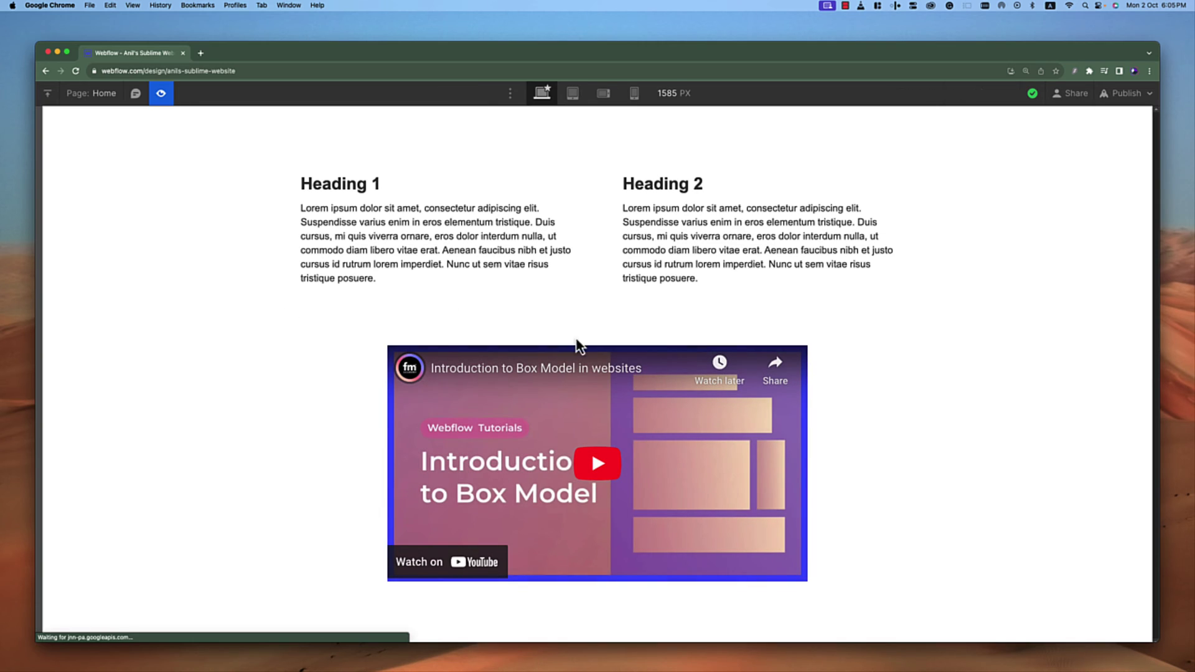
pyautogui.click(602, 464)
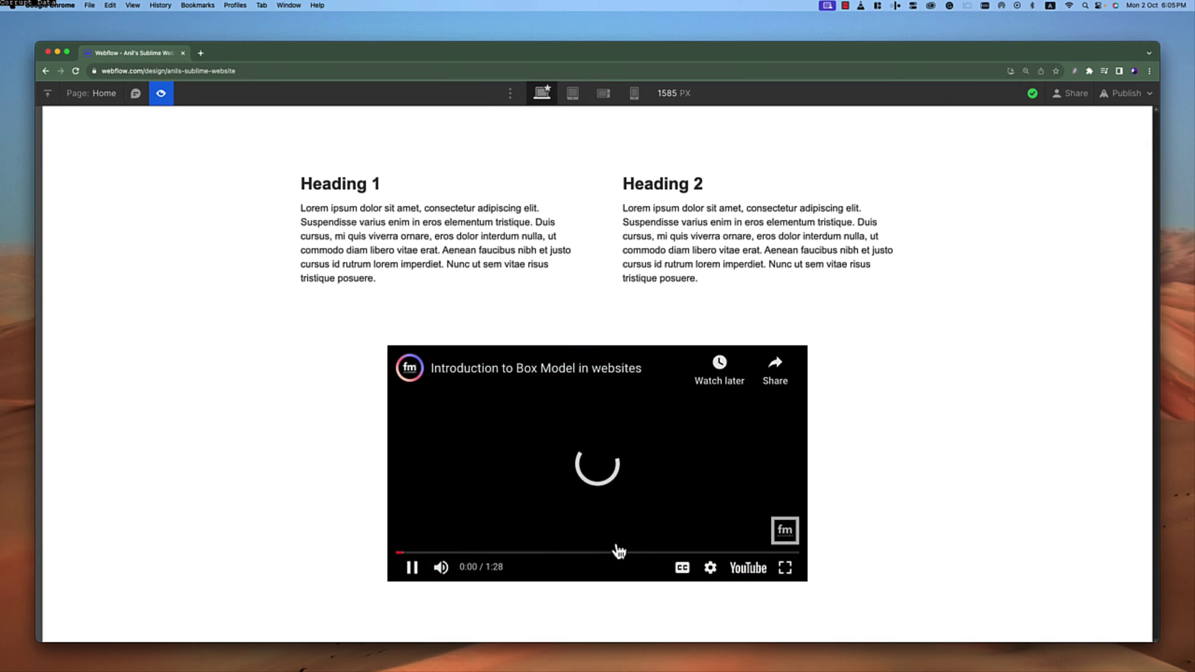
pyautogui.click(412, 568)
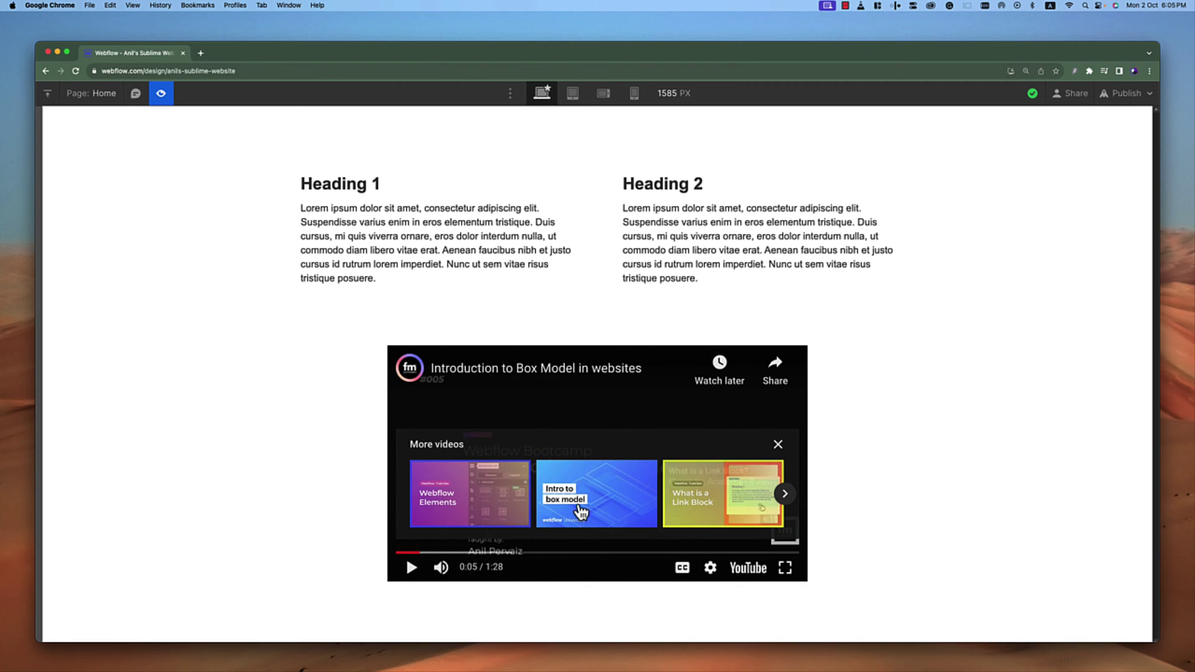
pyautogui.click(161, 92)
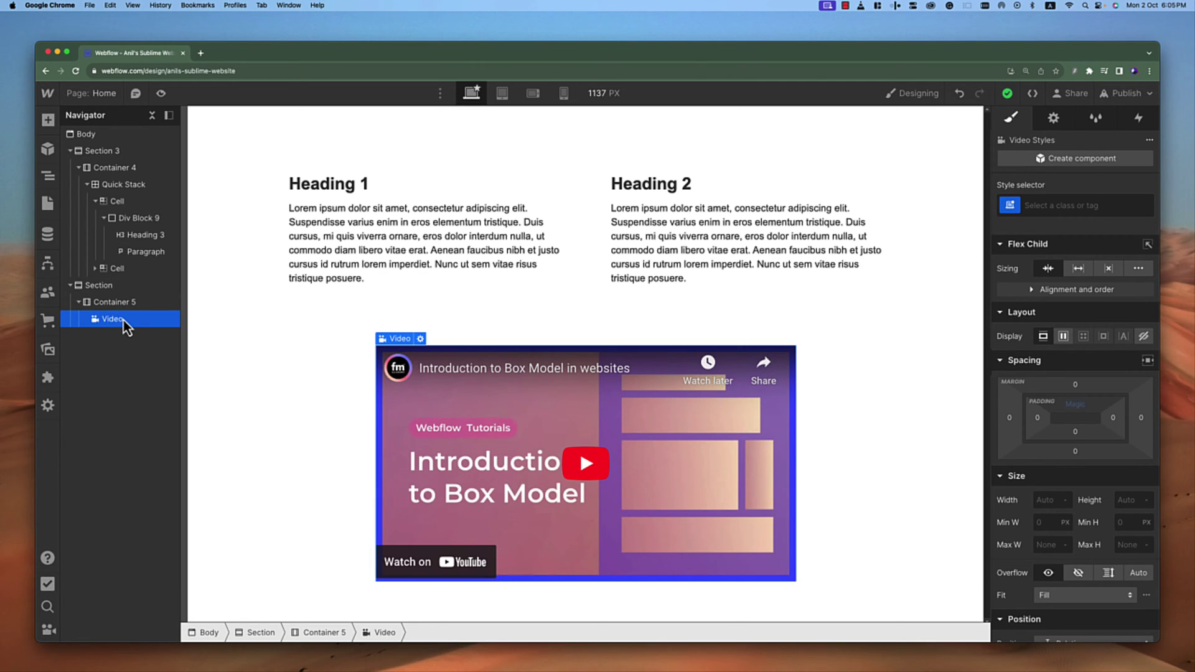
# Step: Delete the Video element and scroll the Add panel down to the Media elements
pyautogui.press('Delete')
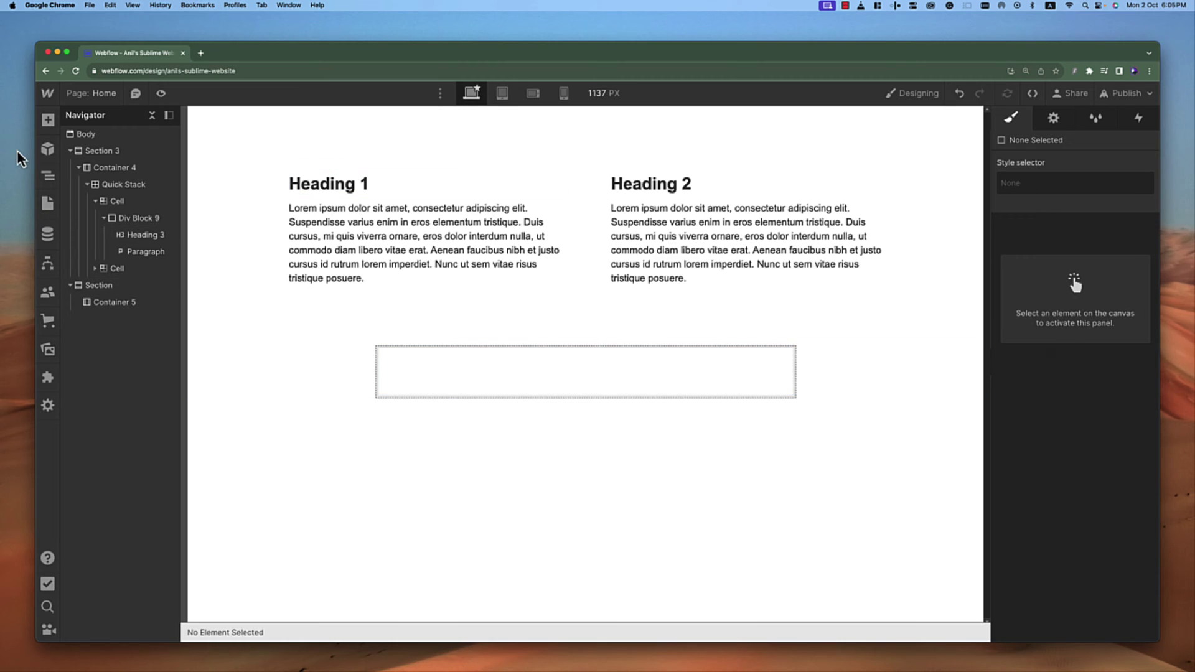
pyautogui.click(48, 120)
pyautogui.scroll(-5, 195, 486)
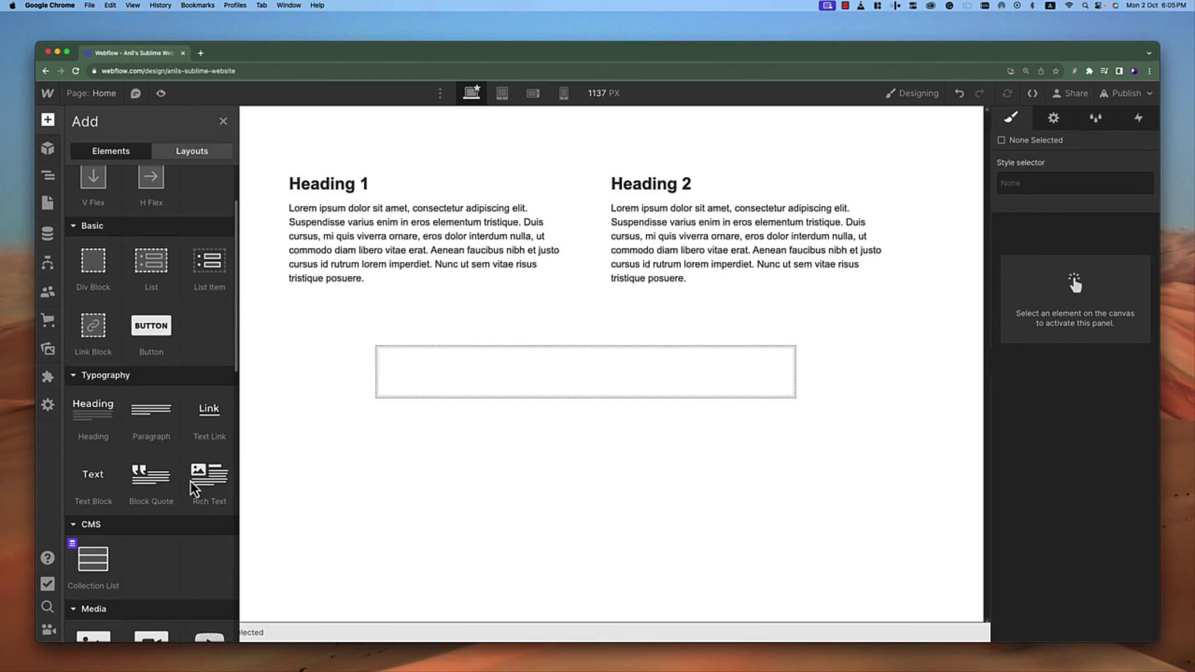
pyautogui.scroll(-2, 195, 486)
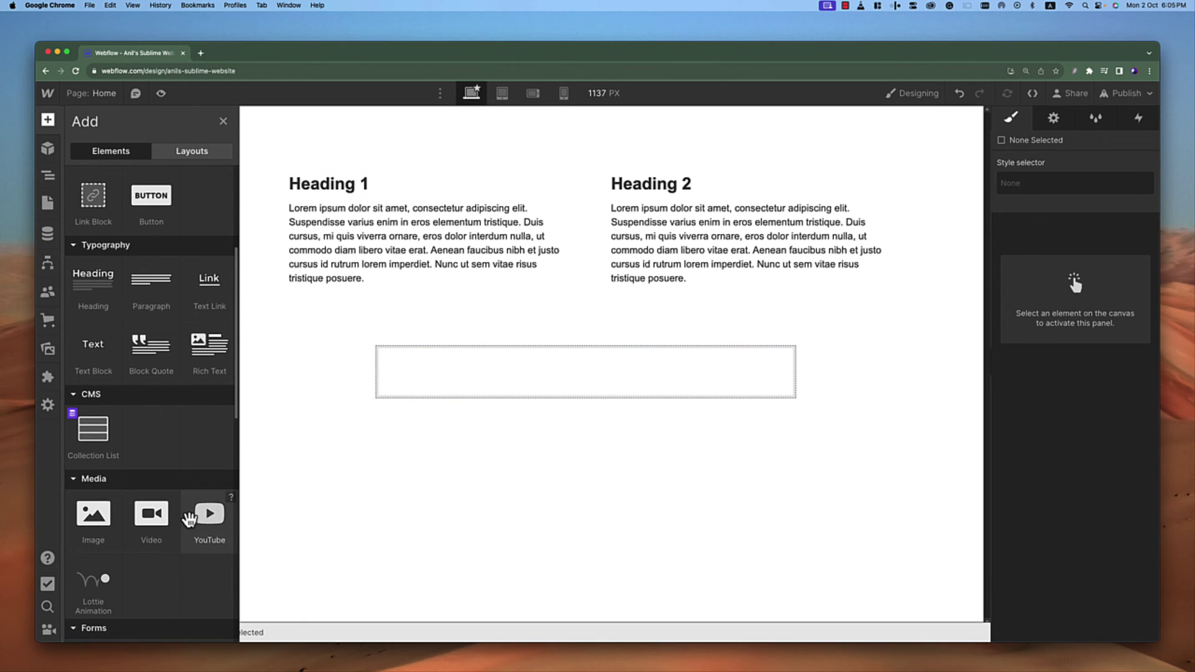
pyautogui.scroll(-3, 91, 560)
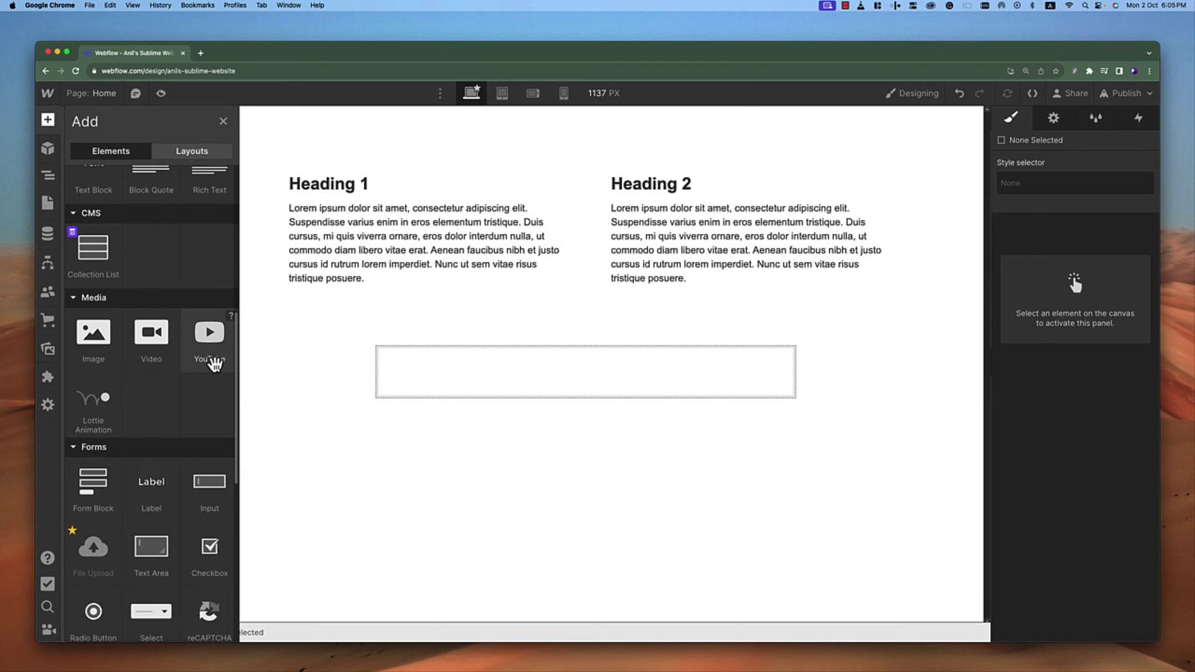
# Step: Drop a YouTube element into Container 5 and paste the Box Model video link, leaving Title empty
pyautogui.moveTo(211, 352); pyautogui.dragTo(556, 397)
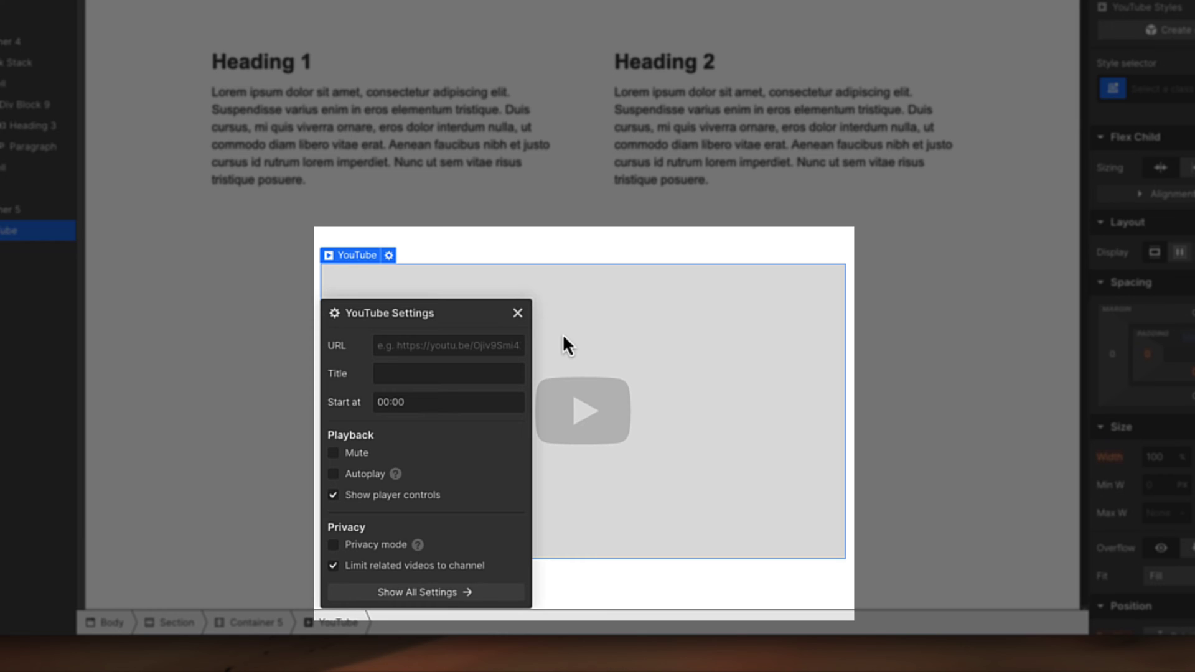
pyautogui.click(448, 350)
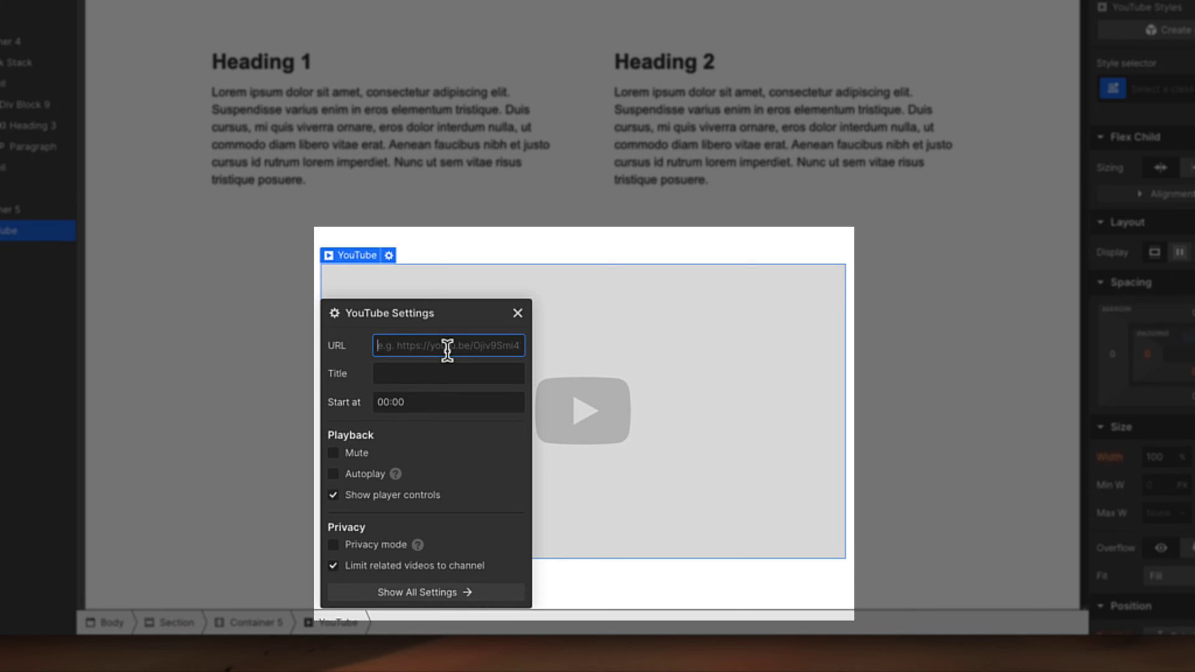
pyautogui.hotkey('ctrl', 'v')
pyautogui.click(488, 322)
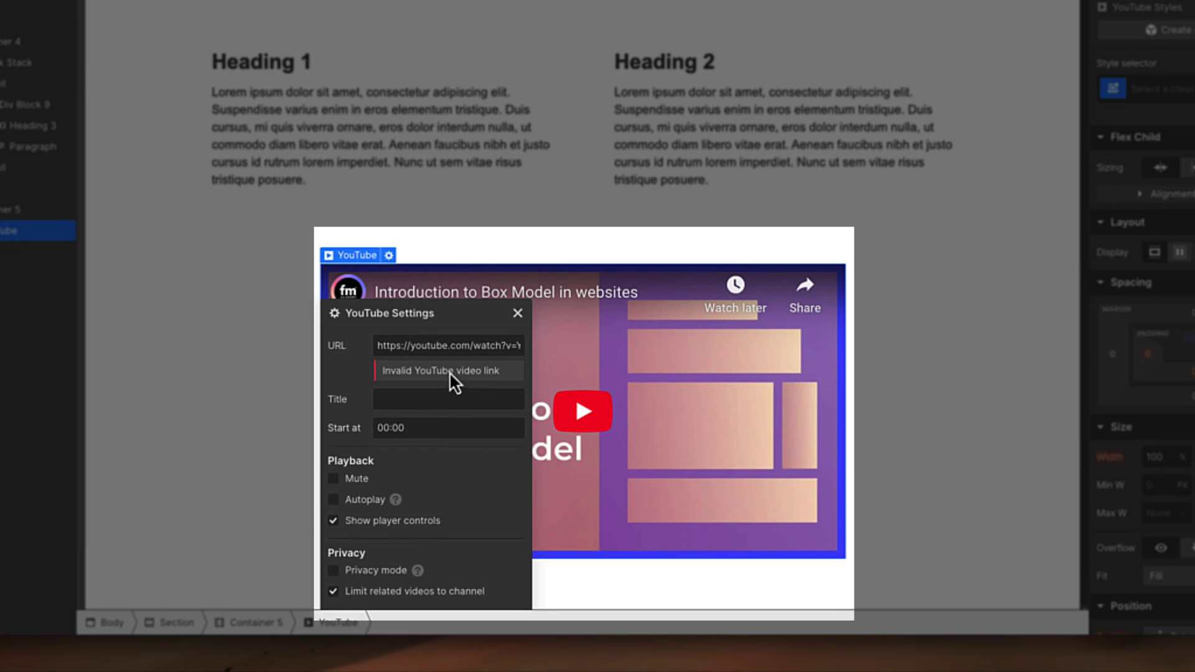
pyautogui.click(453, 401)
pyautogui.click(444, 346)
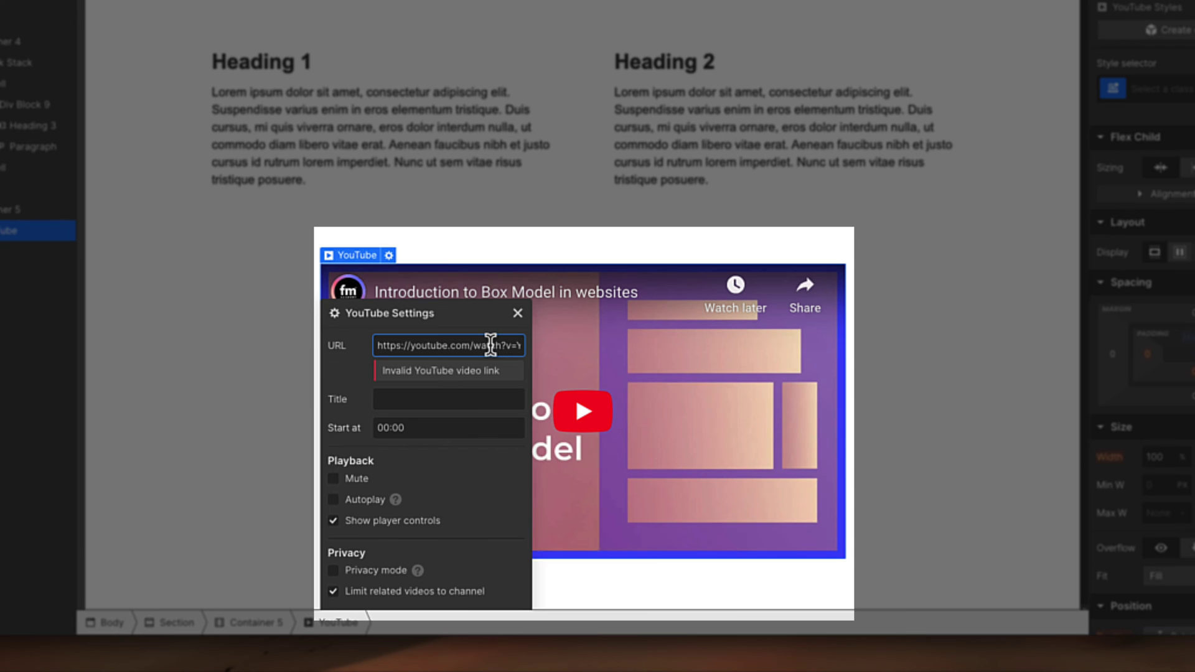
pyautogui.click(448, 393)
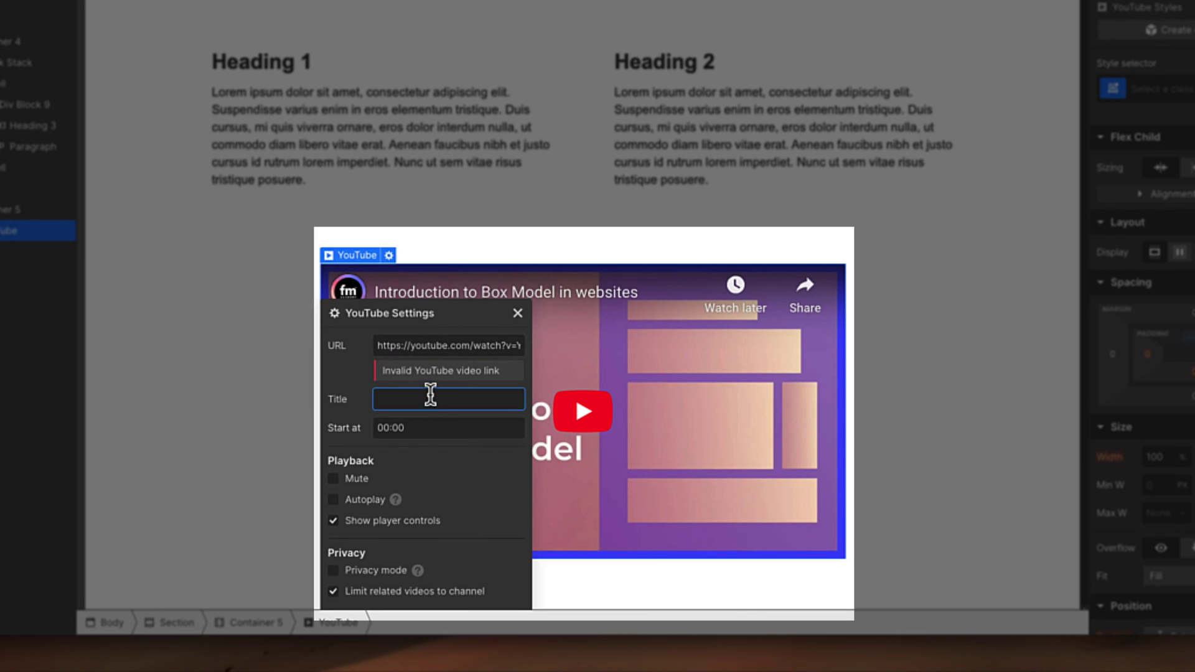
pyautogui.click(435, 479)
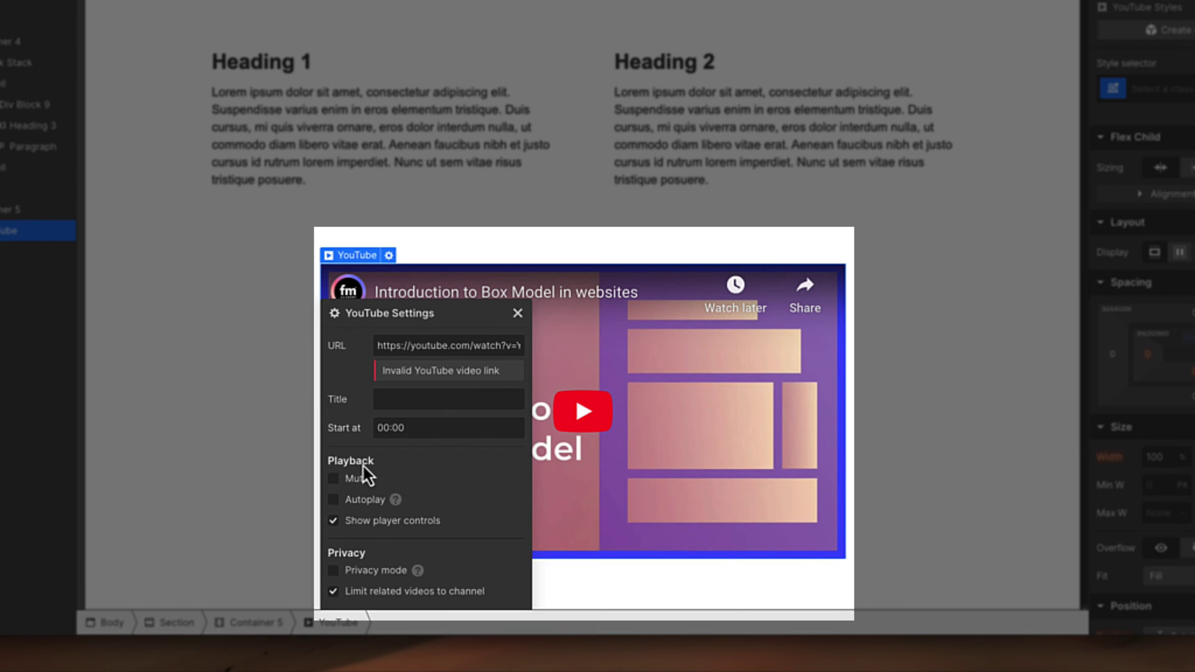
# Step: Tick Mute and Autoplay, untick Show player controls, then preview the page
pyautogui.click(333, 481)
pyautogui.click(333, 501)
pyautogui.click(333, 521)
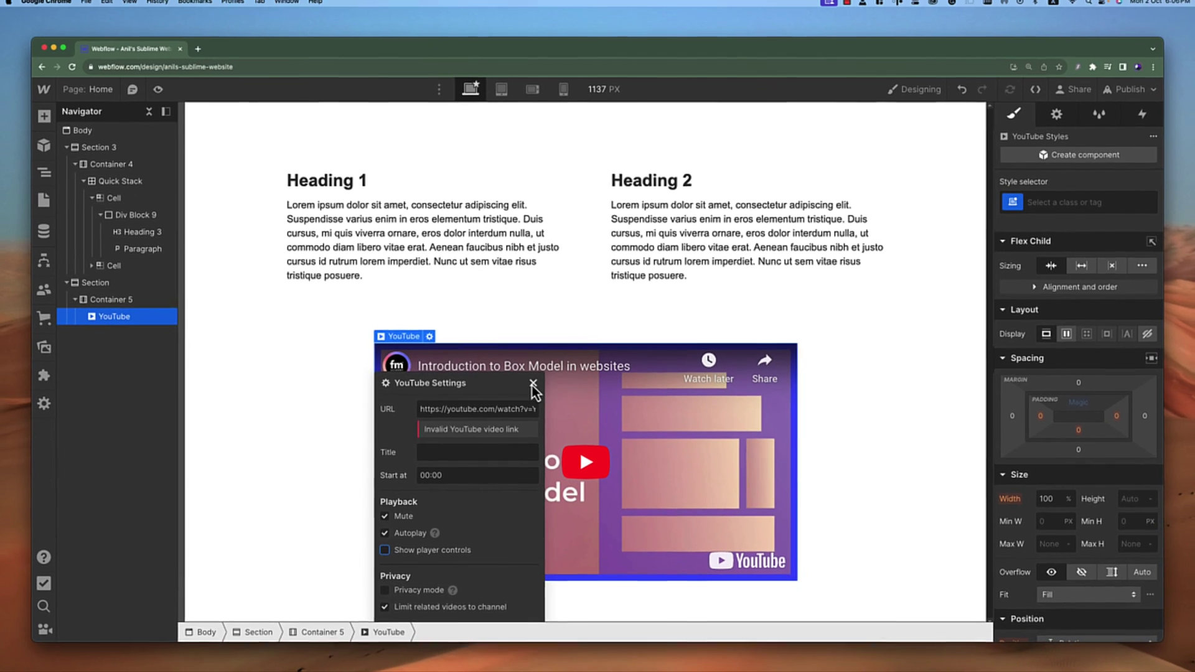
pyautogui.click(517, 313)
pyautogui.click(160, 92)
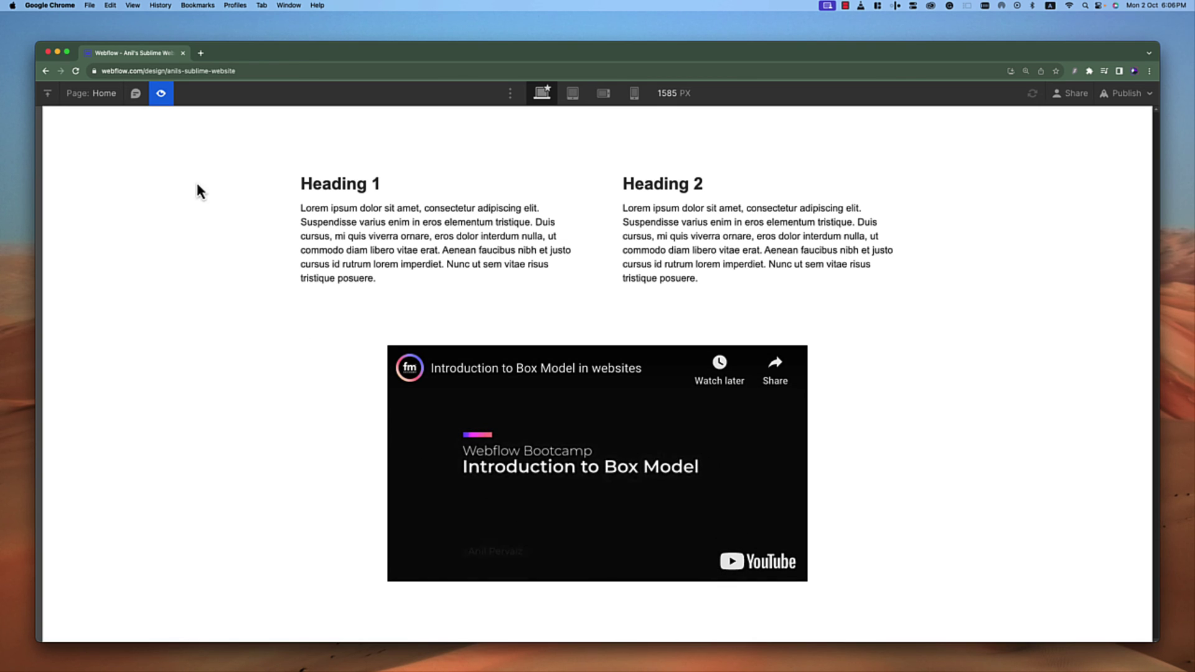
# Step: Return to the designer and enable Privacy mode on the YouTube element
pyautogui.click(162, 94)
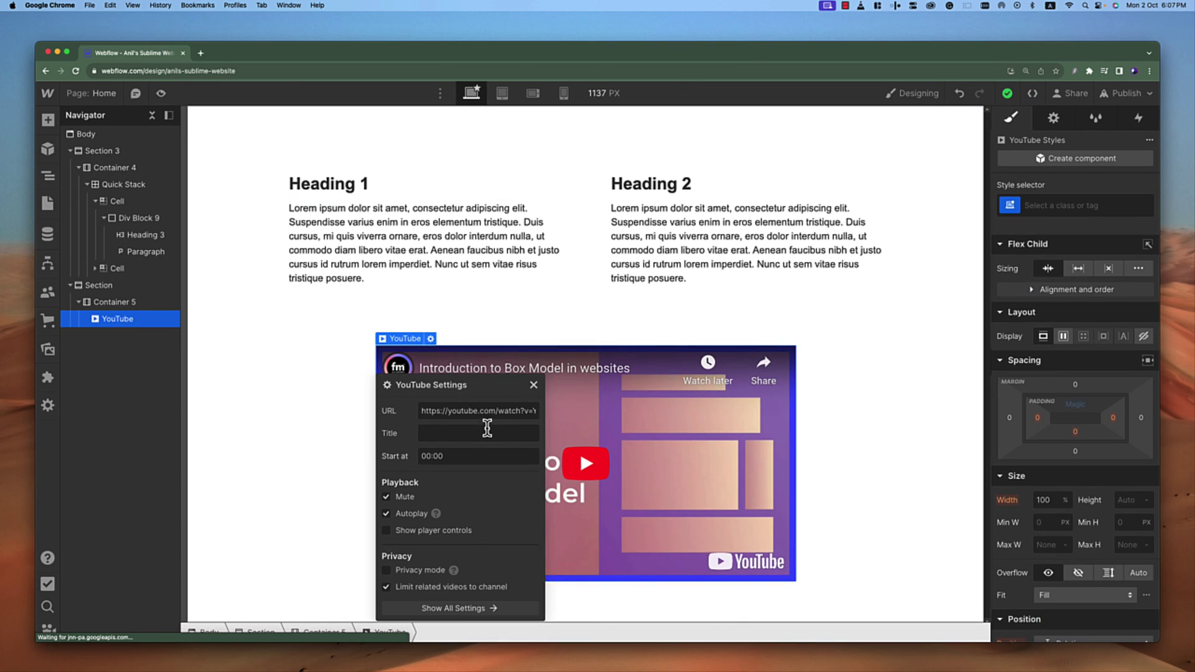
pyautogui.click(387, 571)
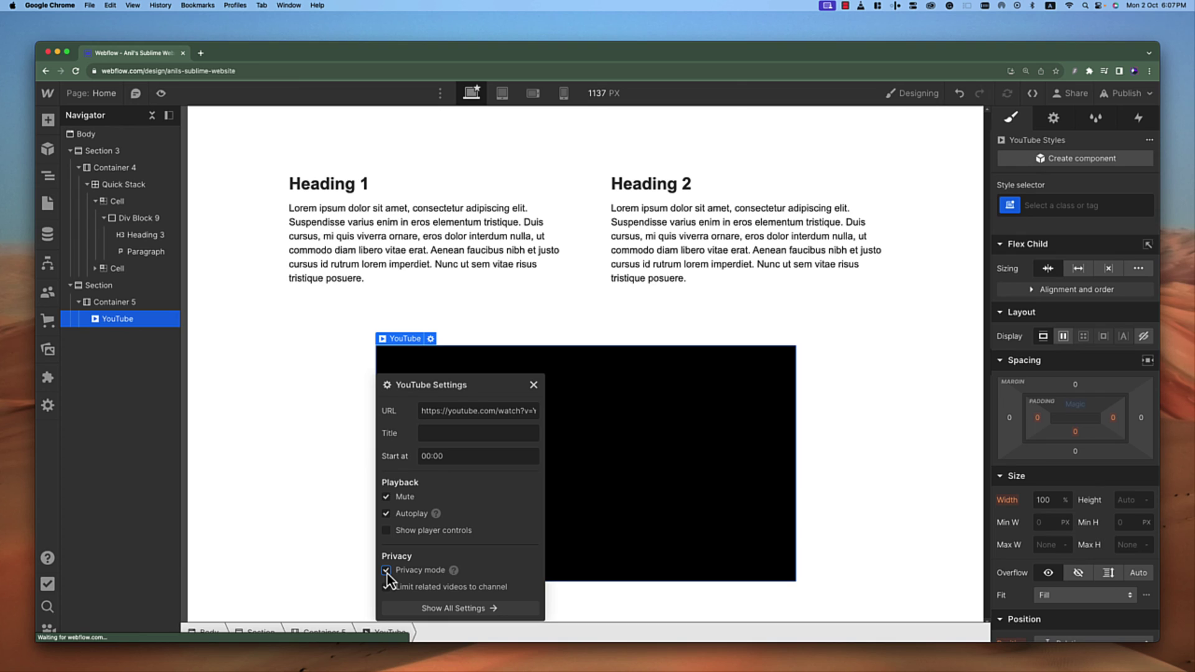